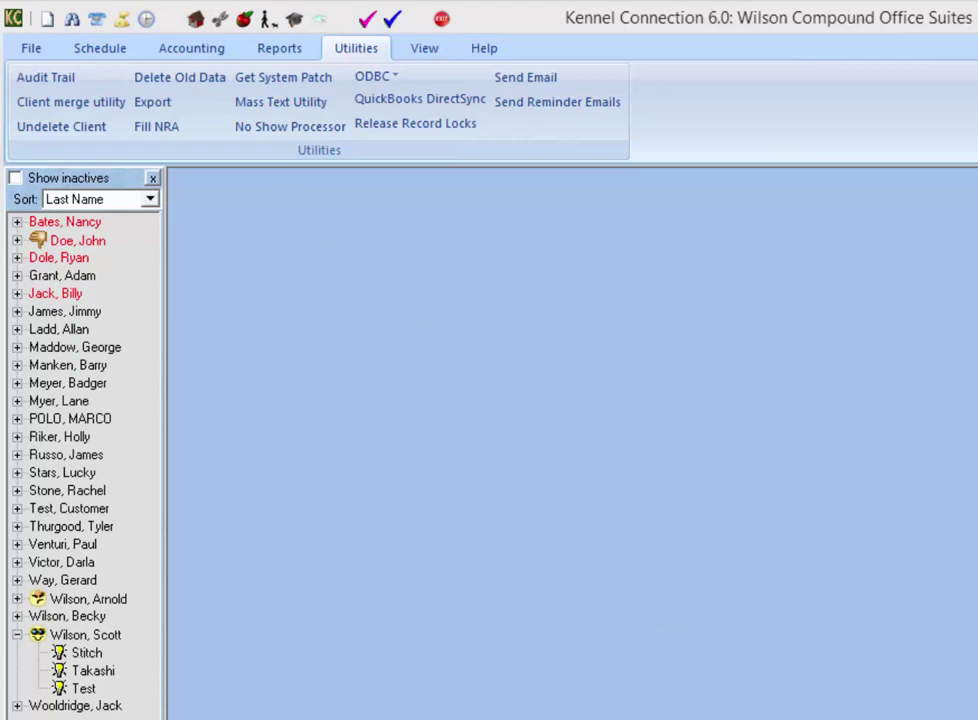
Step: Open the Business Information dialog from the File menu's Setup group
left_click(28, 55)
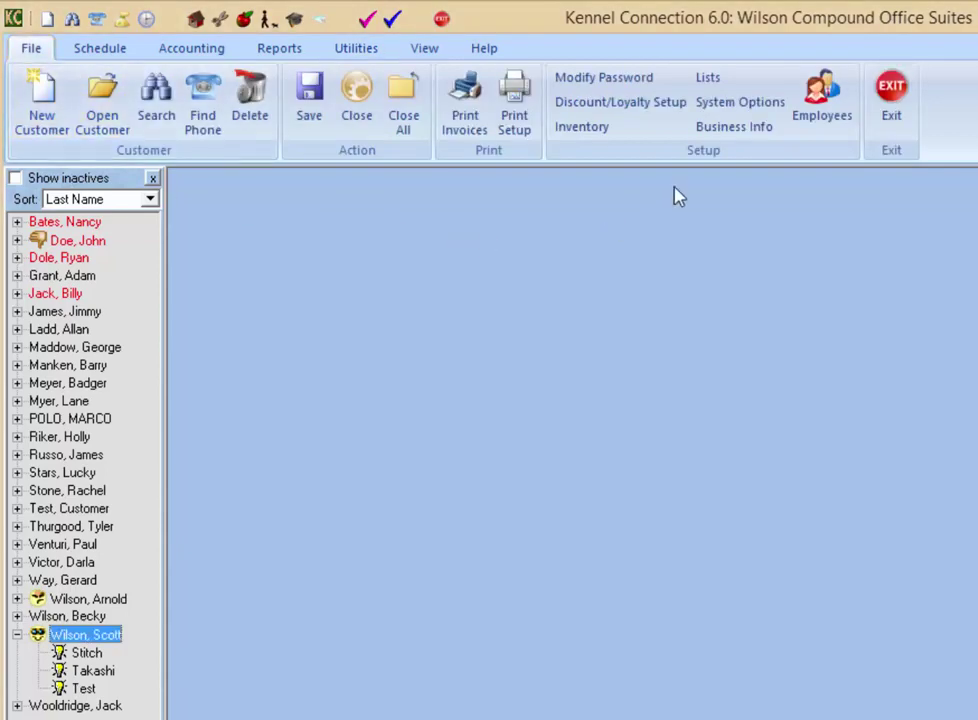
left_click(738, 140)
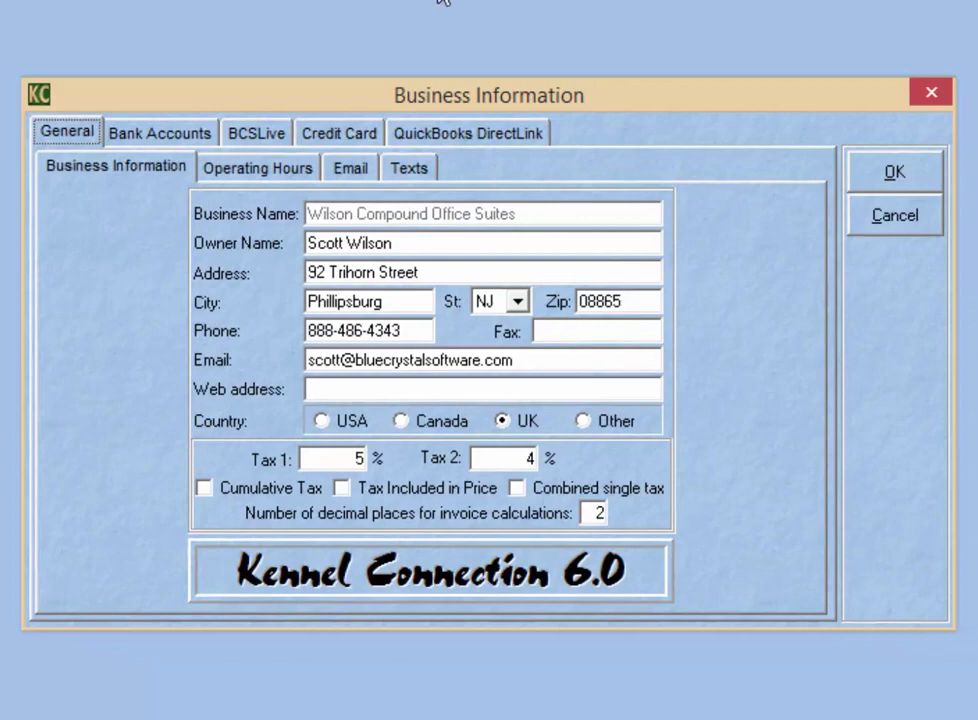
Step: Review outgoing email settings: smtp.gmail.com, Login authentication, port 587 with TLS
left_click(343, 172)
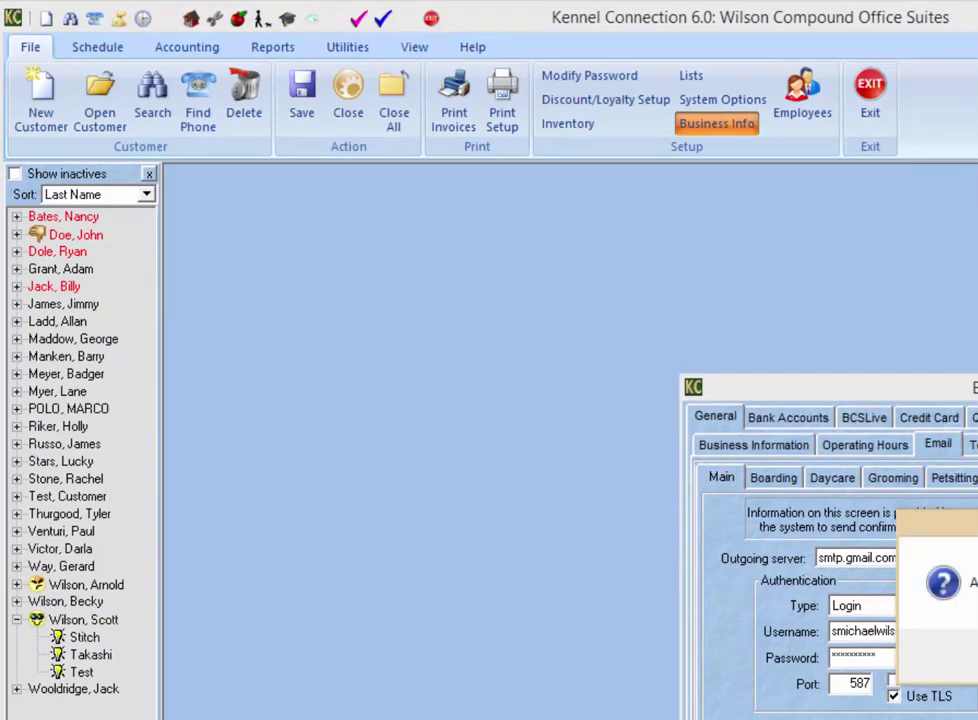
Step: Confirm closing Business Information and open the Stitch/Takashi/Test customer's general info page
key("Return")
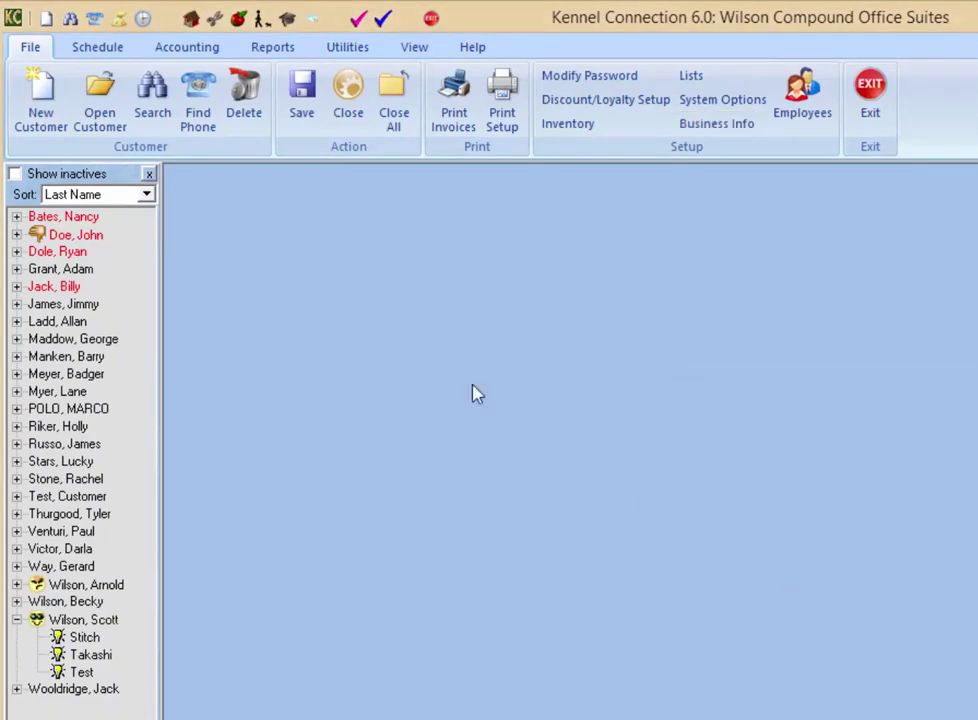
double_click(84, 622)
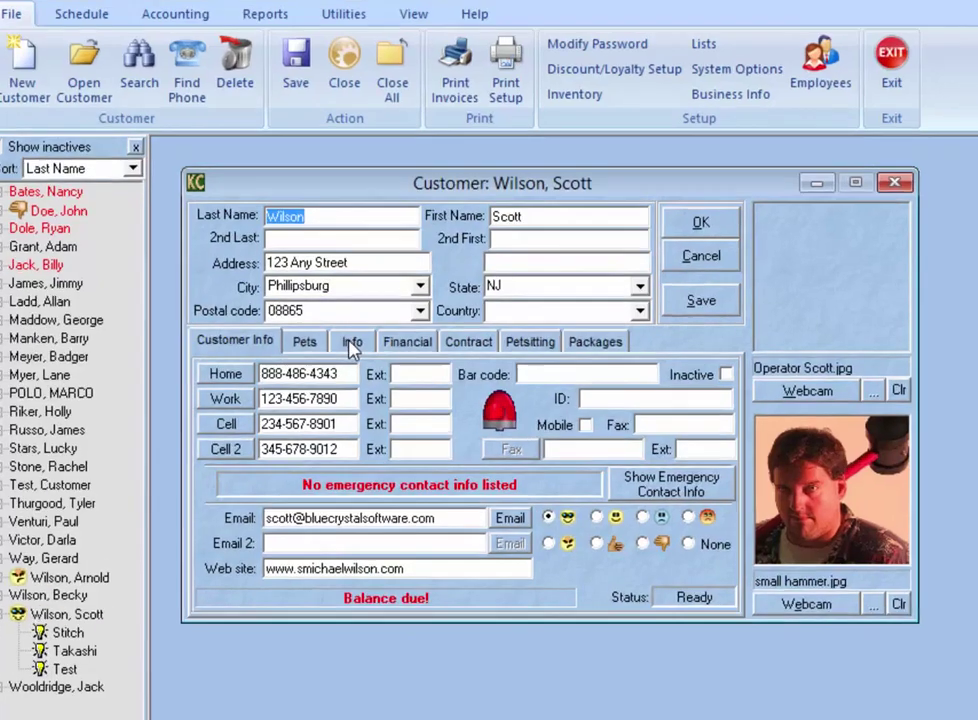
left_click(352, 364)
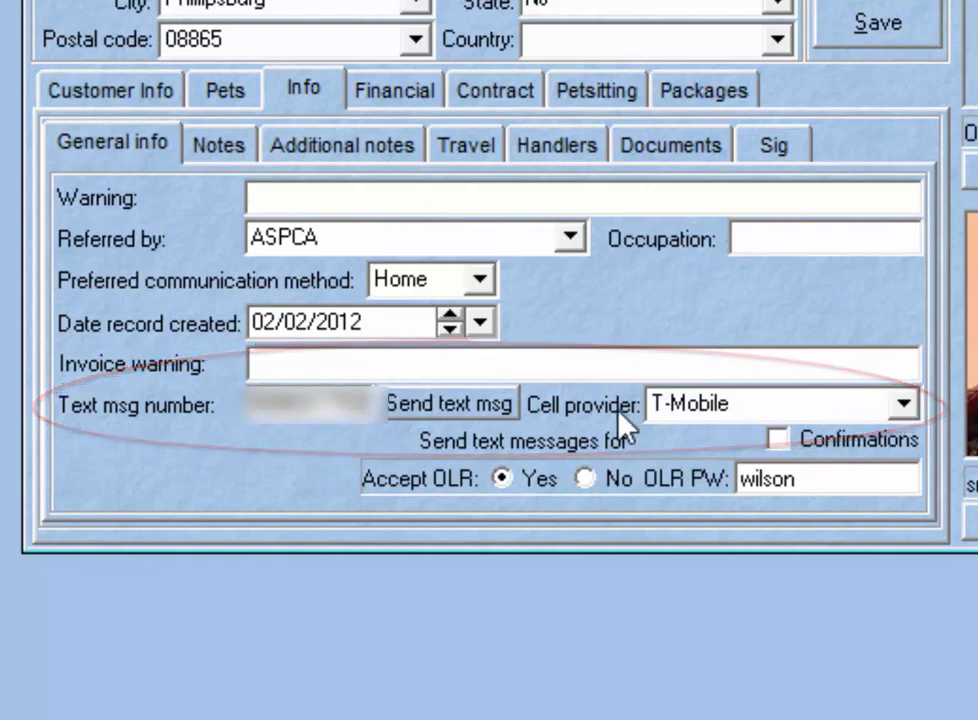
Step: Browse the cell provider list and keep T-Mobile as this customer's provider
left_click(903, 405)
left_click(906, 448)
left_click(906, 450)
left_click(906, 450)
left_click(906, 450)
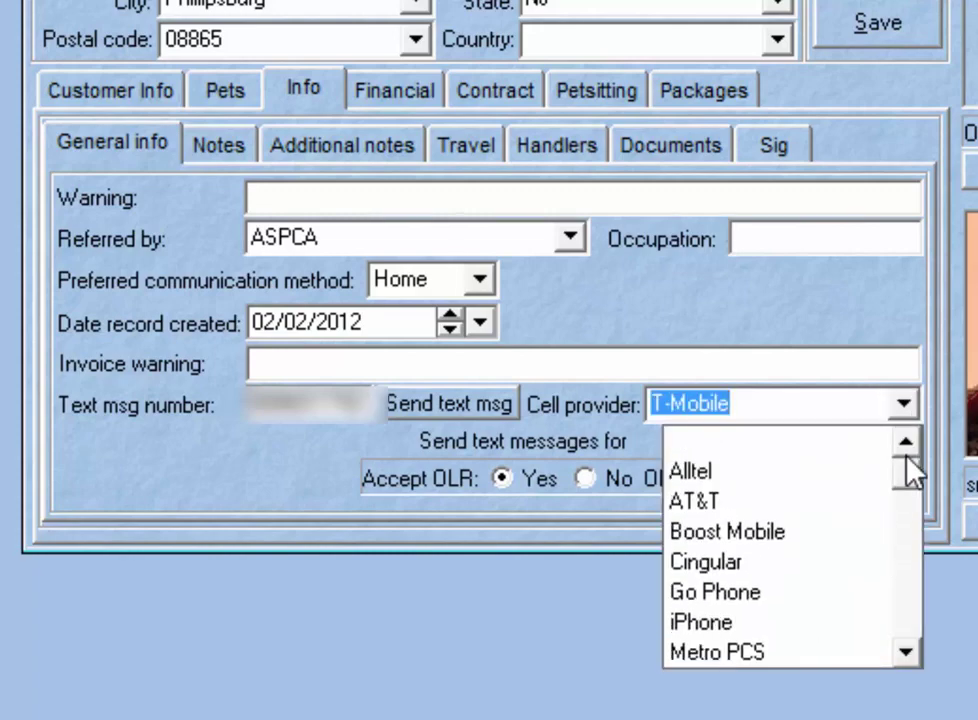
left_click(906, 654)
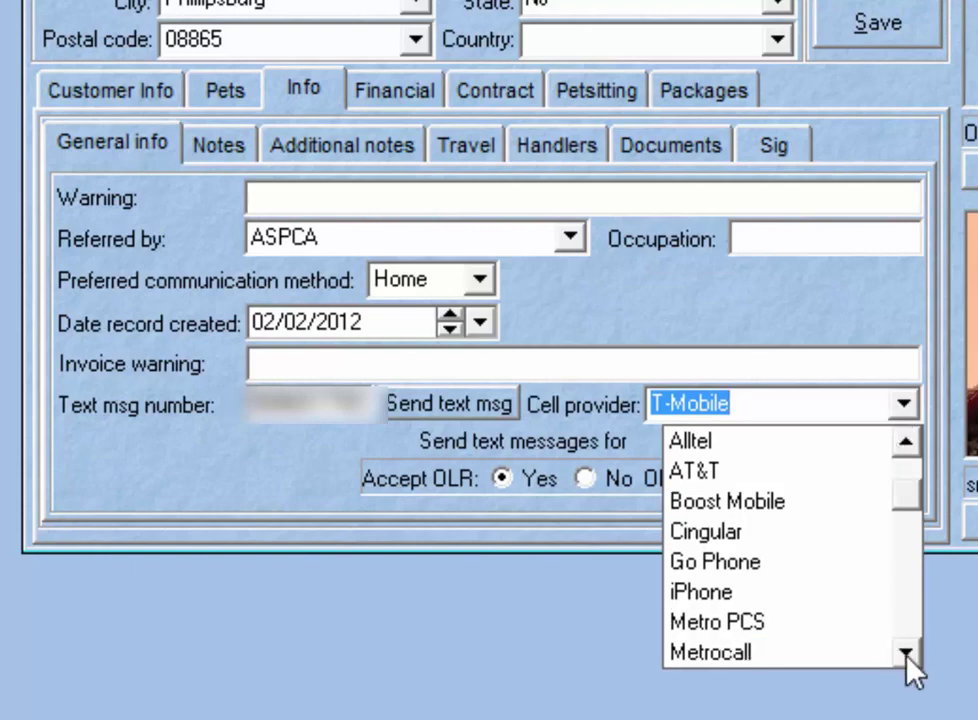
left_click(906, 654)
left_click(906, 654)
left_click(906, 654)
left_click(906, 654)
left_click(906, 654)
left_click(906, 654)
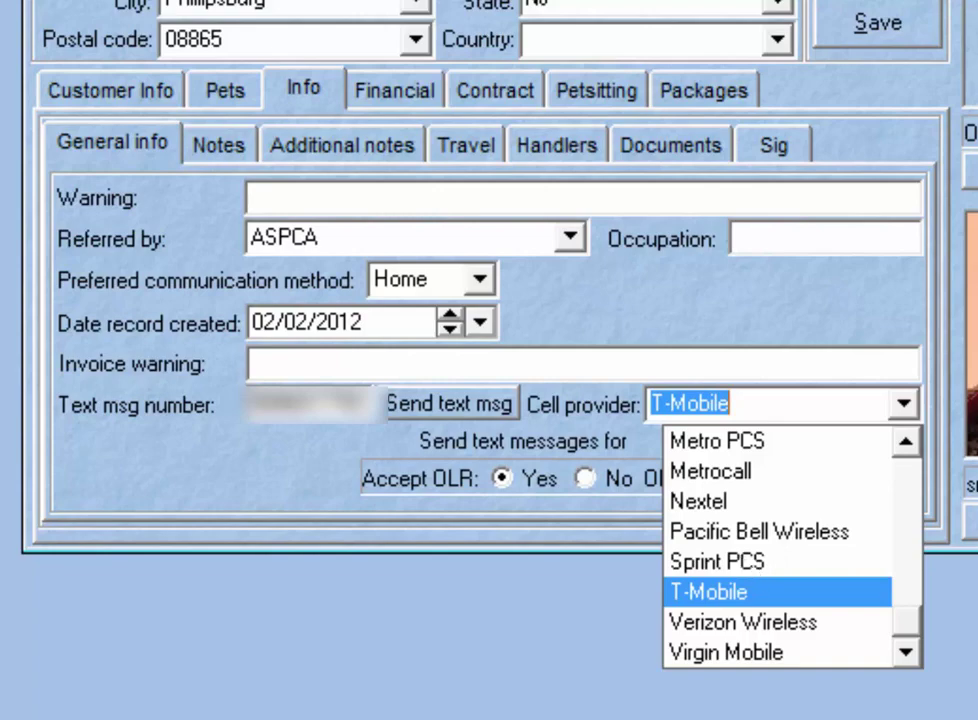
key("Tab")
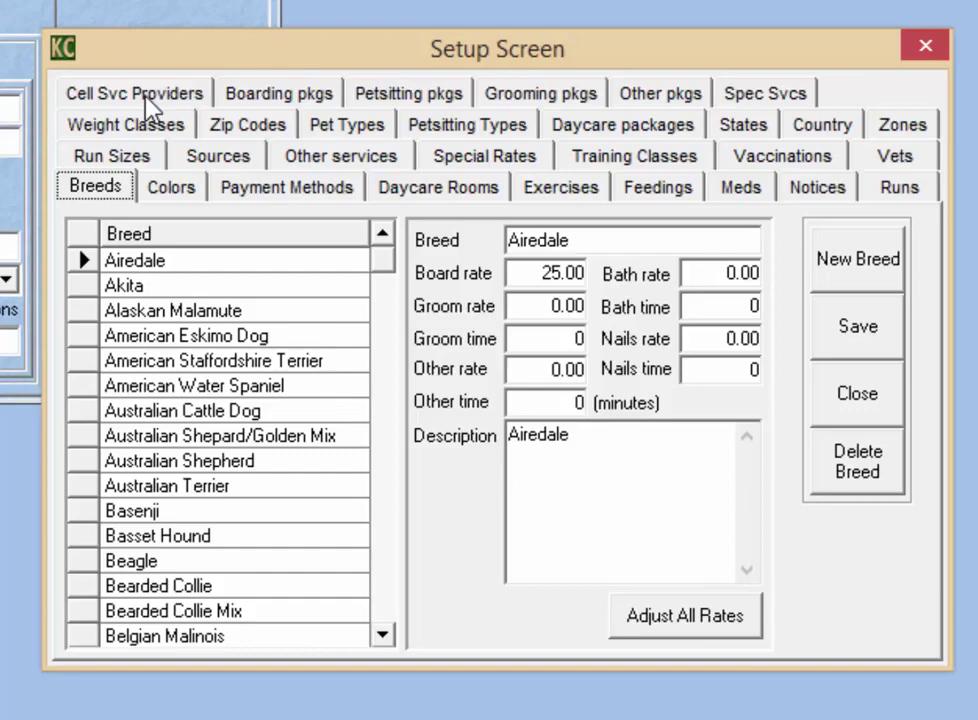
Step: Show the Cell Svc Providers list and inspect Alltel's message.alltel.com server
left_click(146, 96)
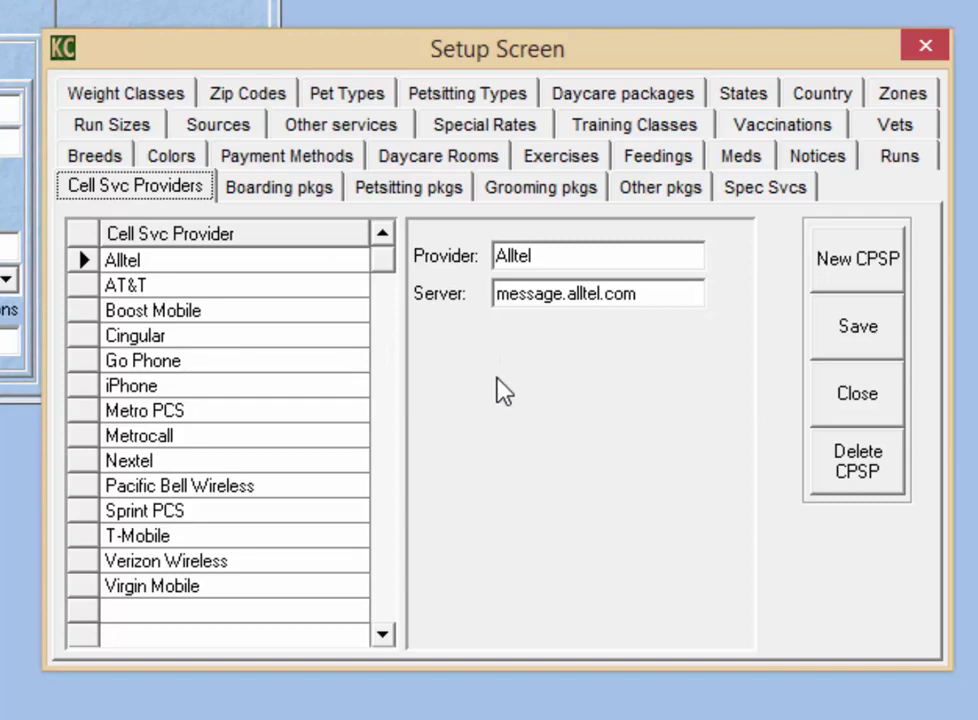
left_click(549, 256)
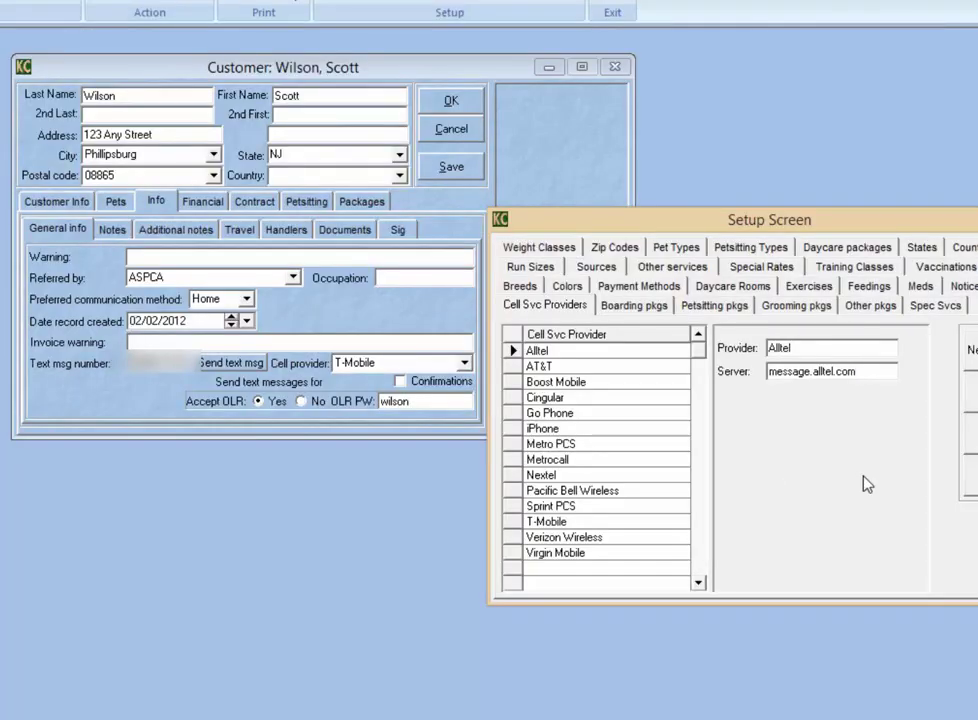
Step: Close the Setup Screen and send the customer a test text reading 'Enter Text Message Here'
key("Escape")
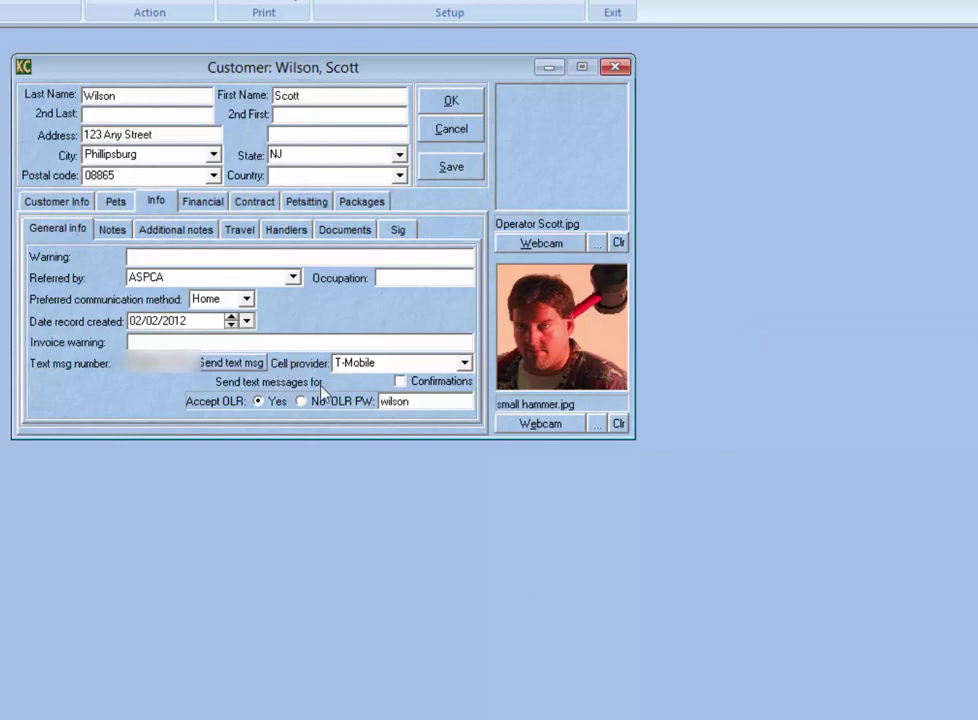
left_click(229, 364)
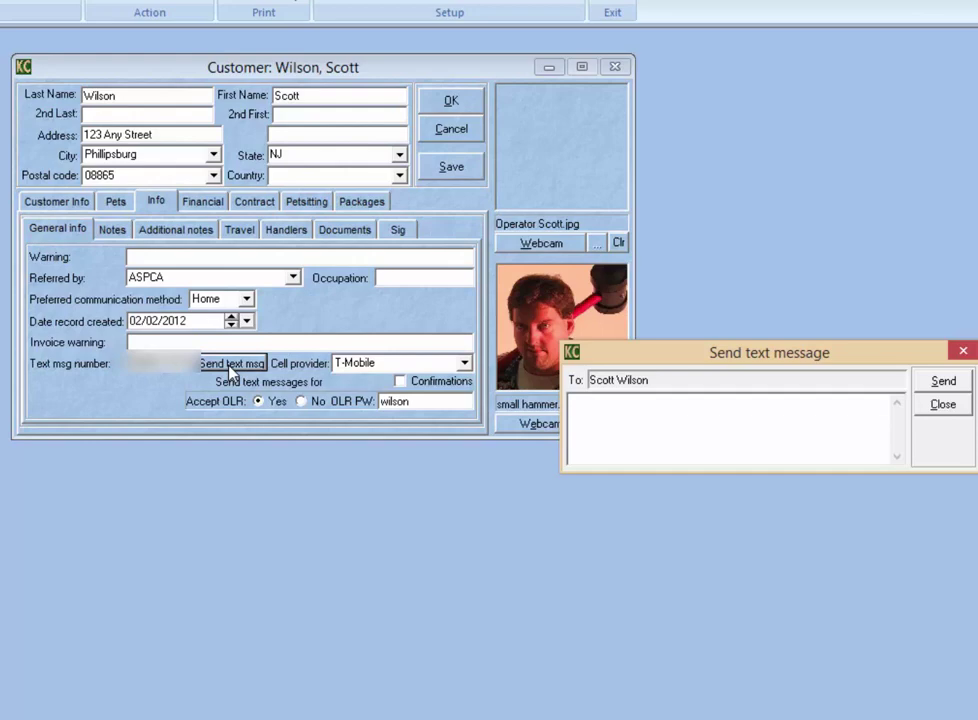
type("Enter Text Message Here")
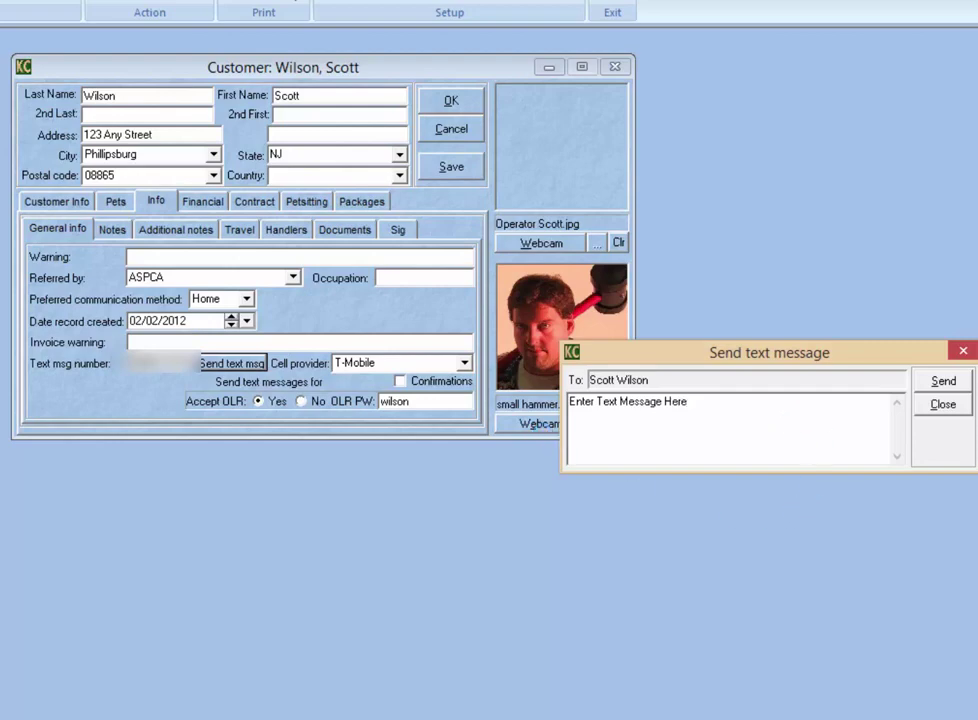
left_click(940, 381)
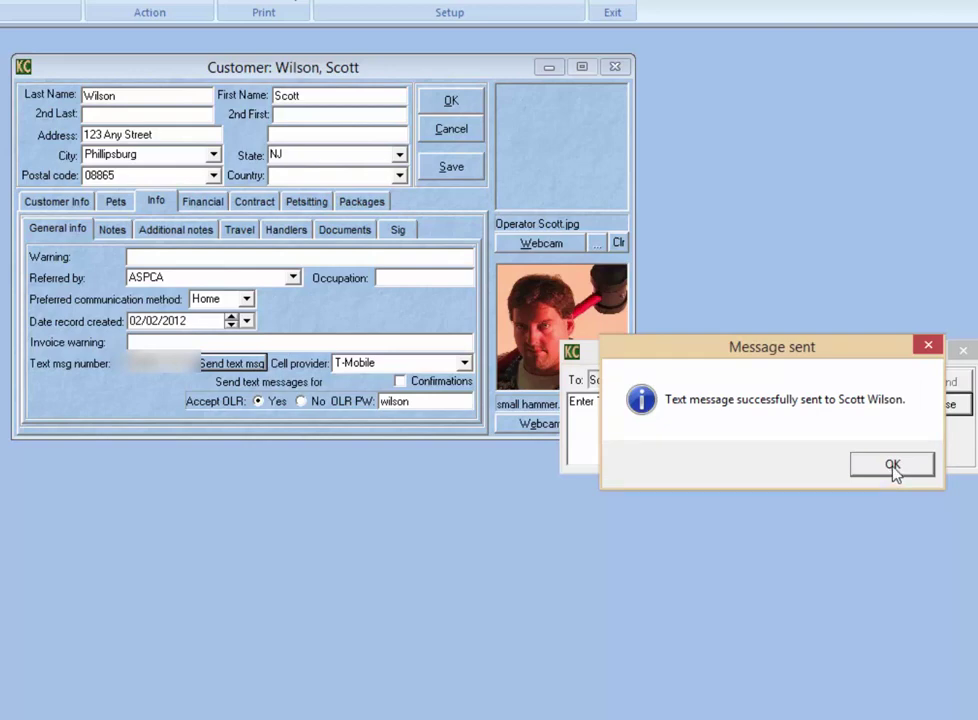
left_click(892, 472)
left_click(720, 403)
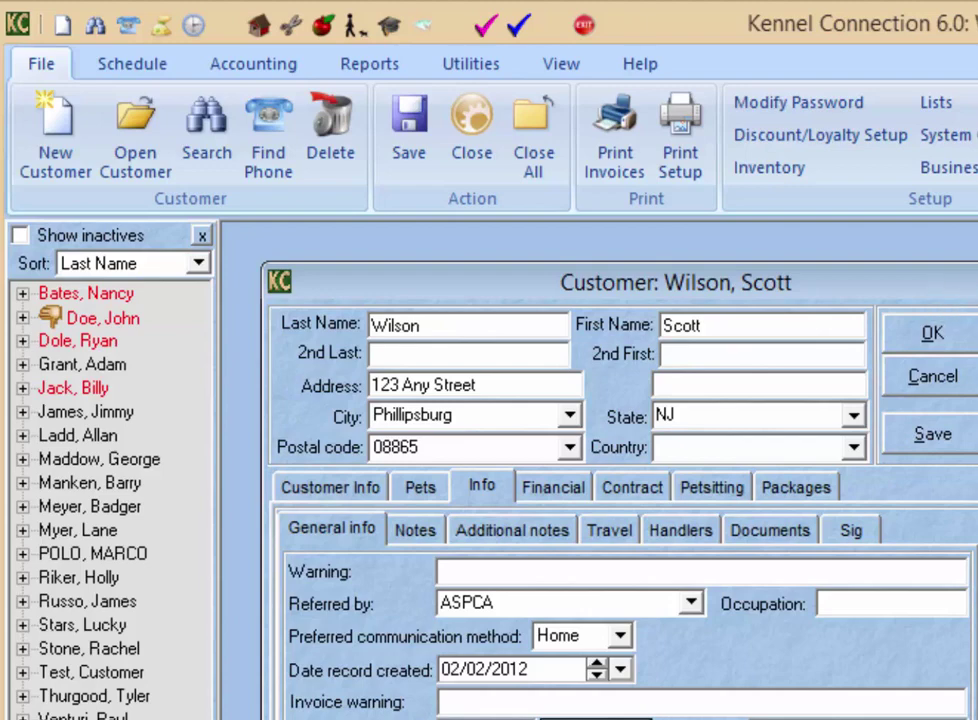
Step: Open the Mass Text Utility, try the inactive and specific-customer recipient options, then cancel
left_click(478, 70)
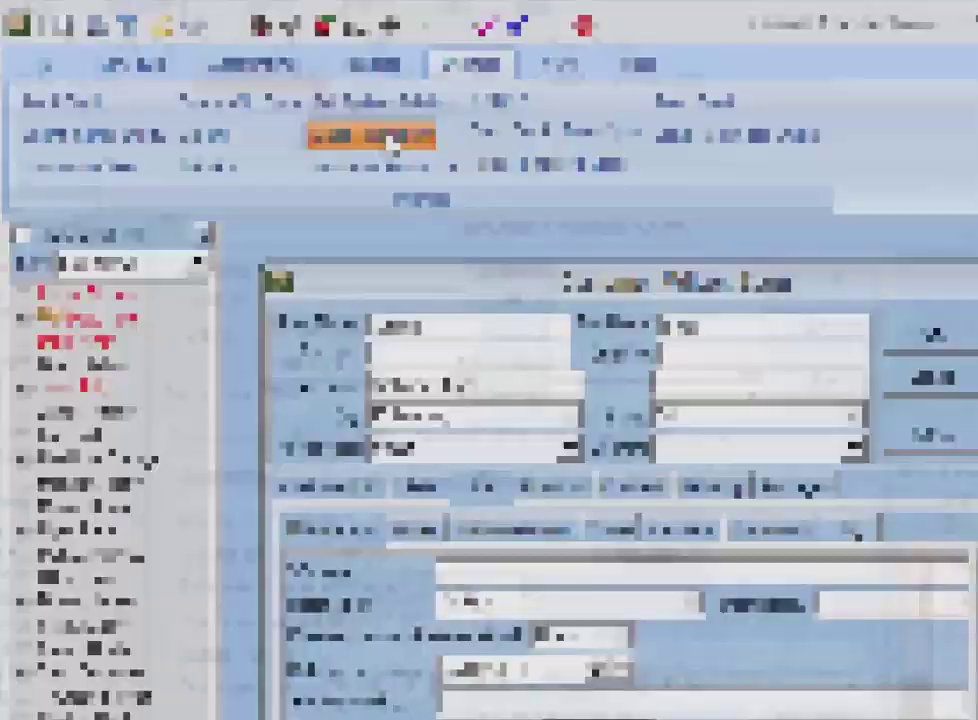
left_click(388, 140)
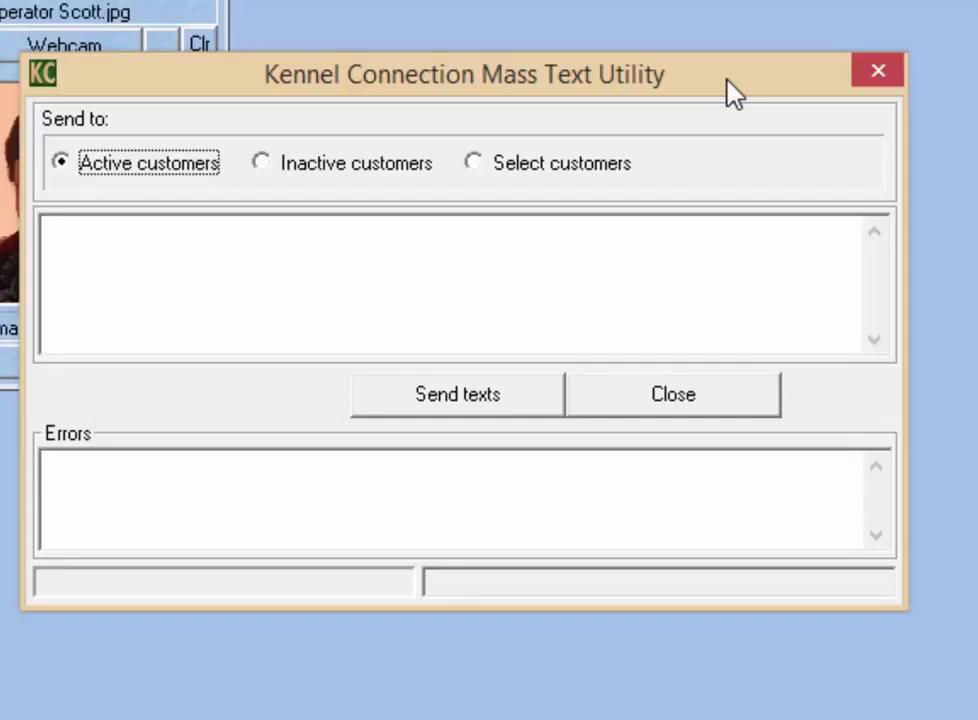
left_click(203, 234)
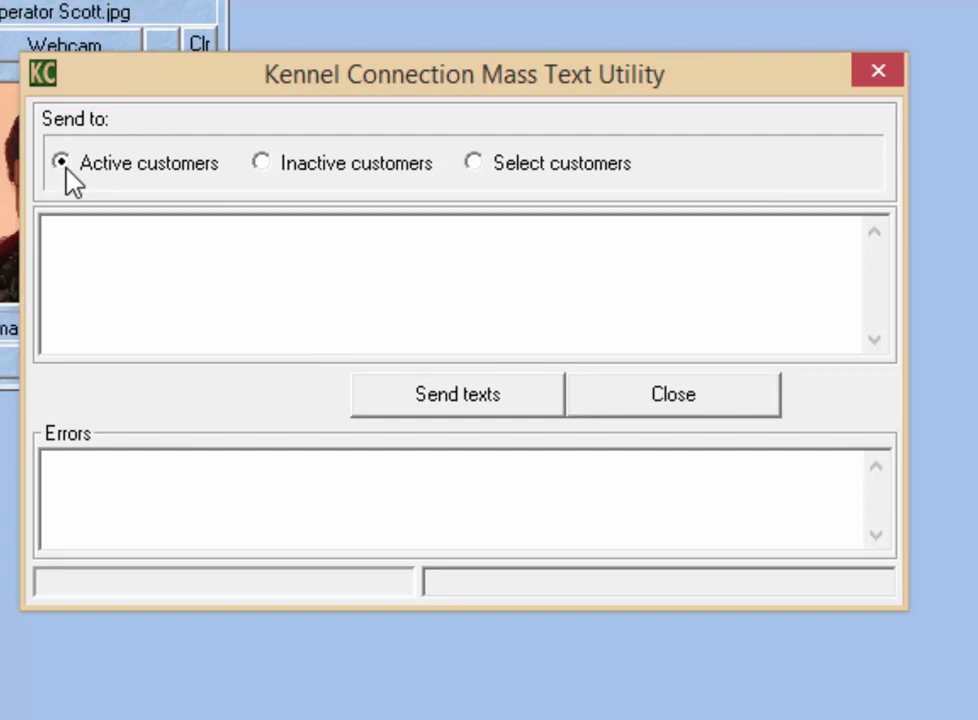
left_click(262, 163)
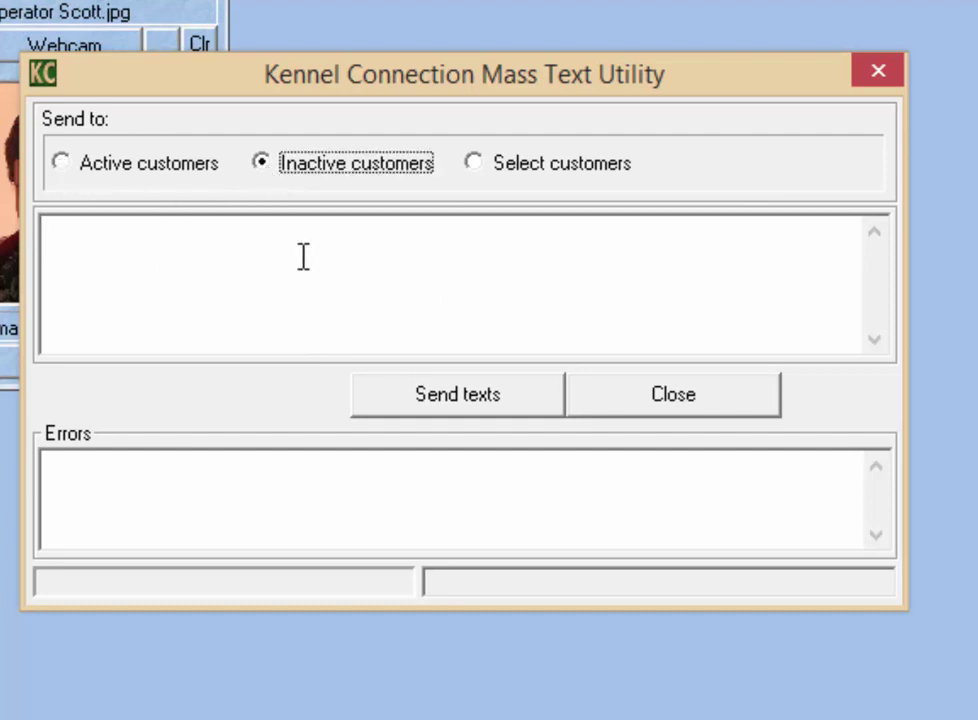
left_click(480, 166)
left_click(735, 174)
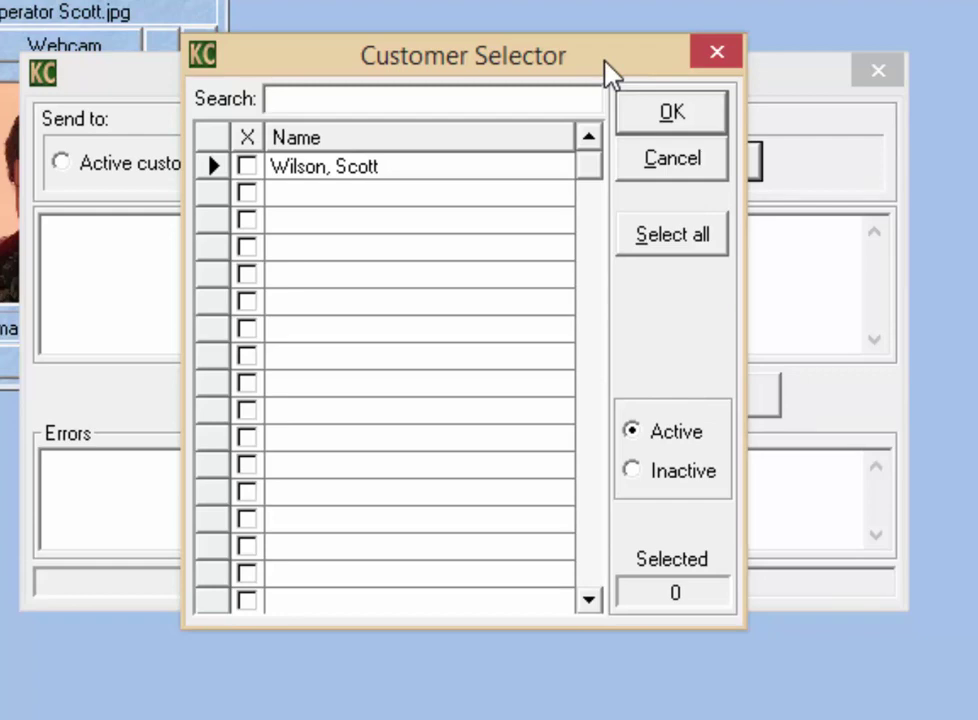
left_click(676, 174)
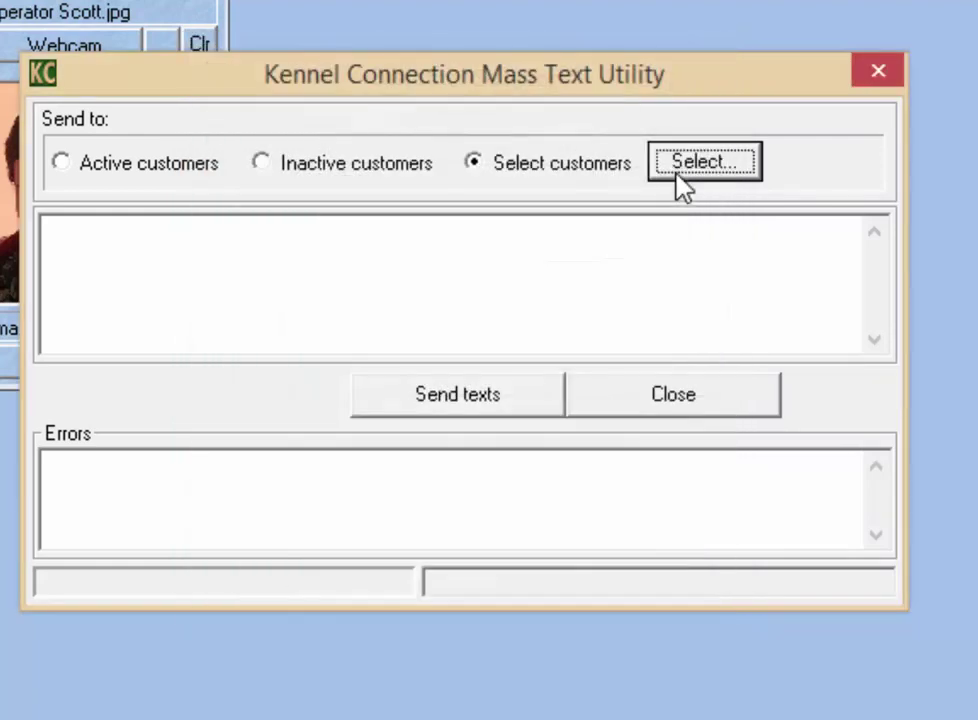
left_click(574, 236)
left_click(390, 473)
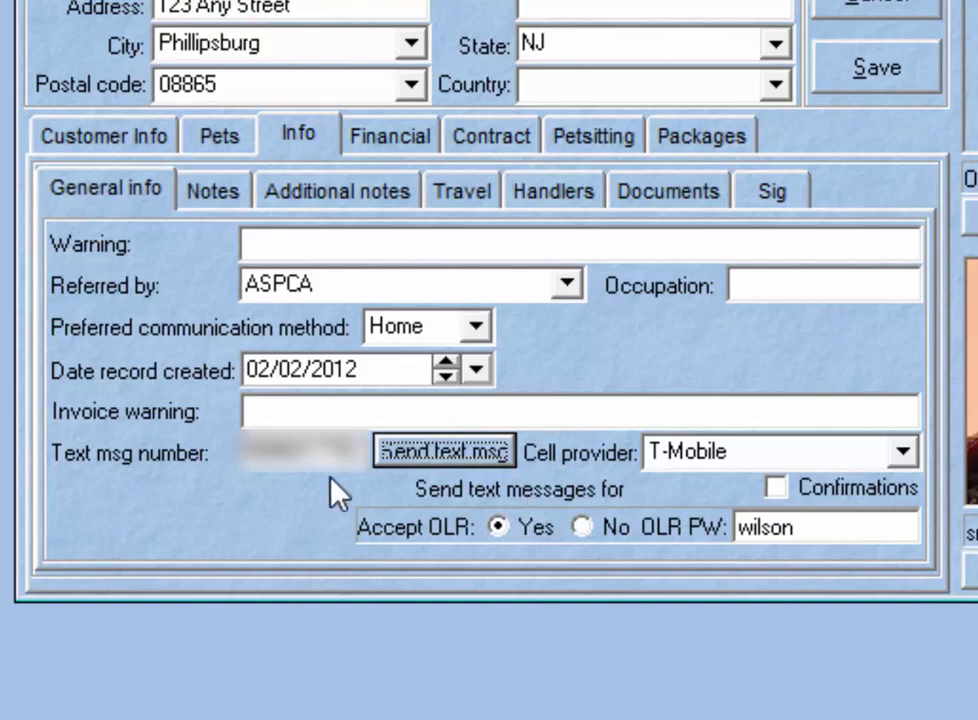
Step: Tick Confirmations under 'Send text messages for' on this customer's record
left_click(782, 492)
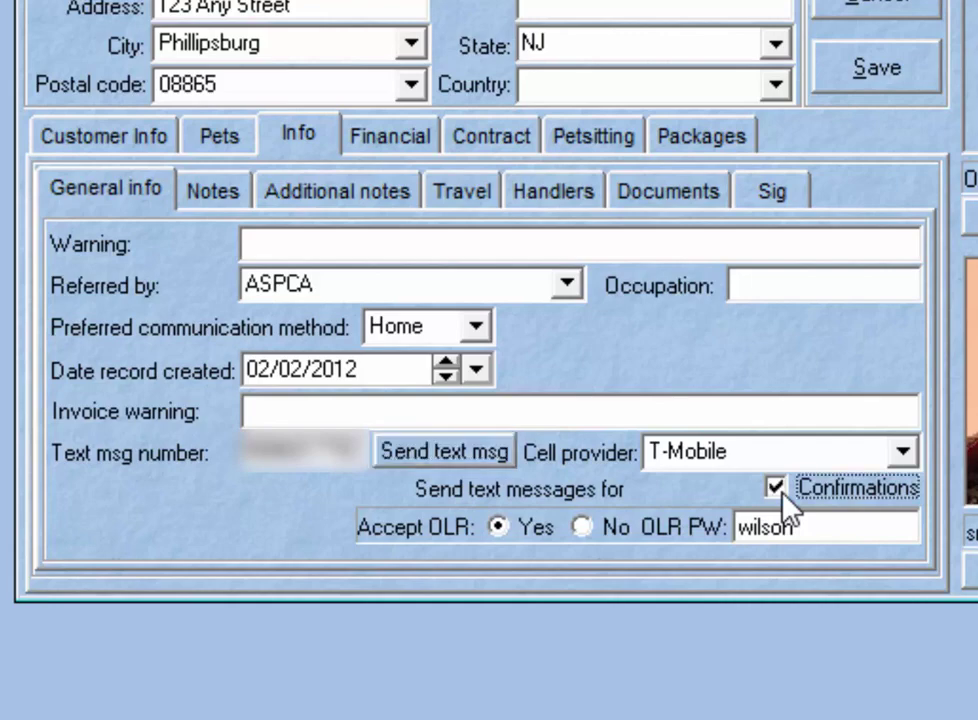
left_click(784, 496)
left_click(441, 453)
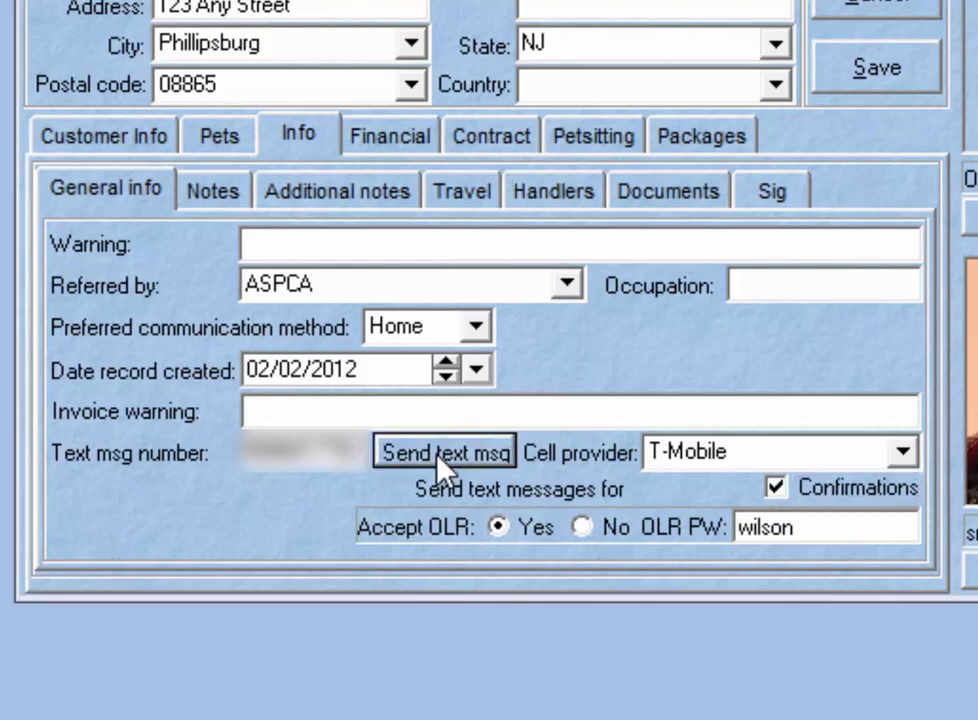